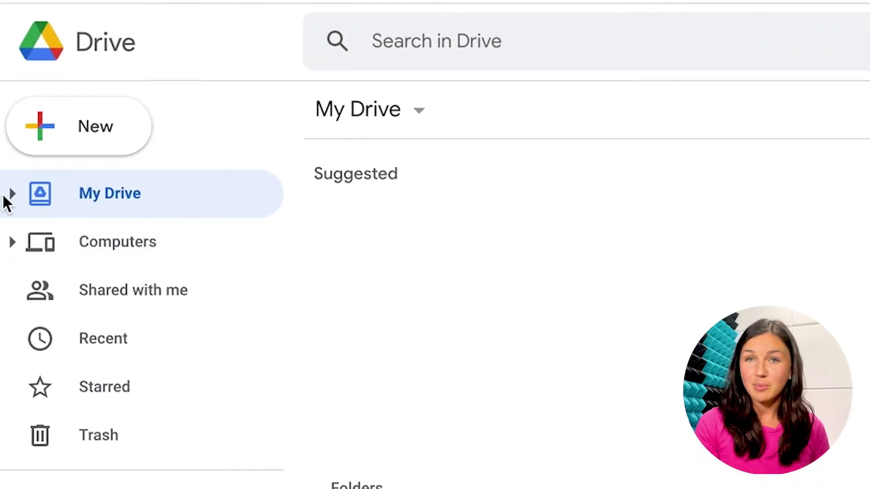
# Expand the My Drive tree to show Job Documents, then visit Shared with me and Recent.
pyautogui.click(11, 194)
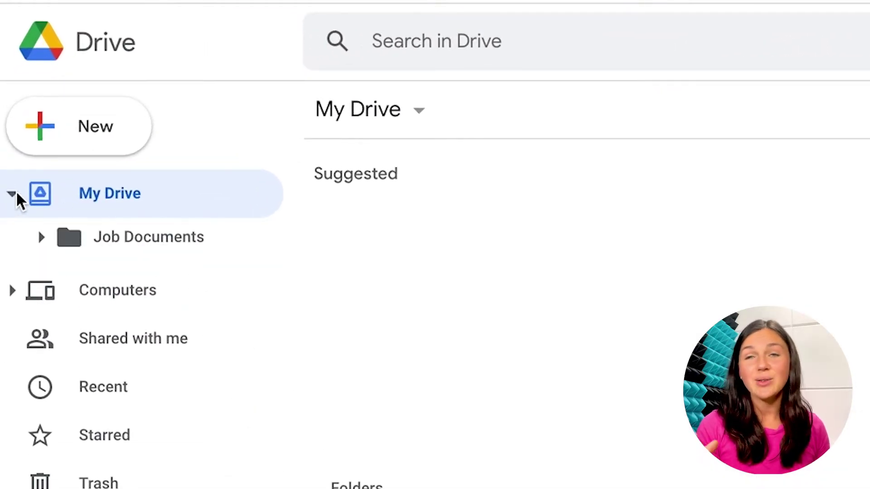
pyautogui.click(12, 194)
pyautogui.click(12, 194)
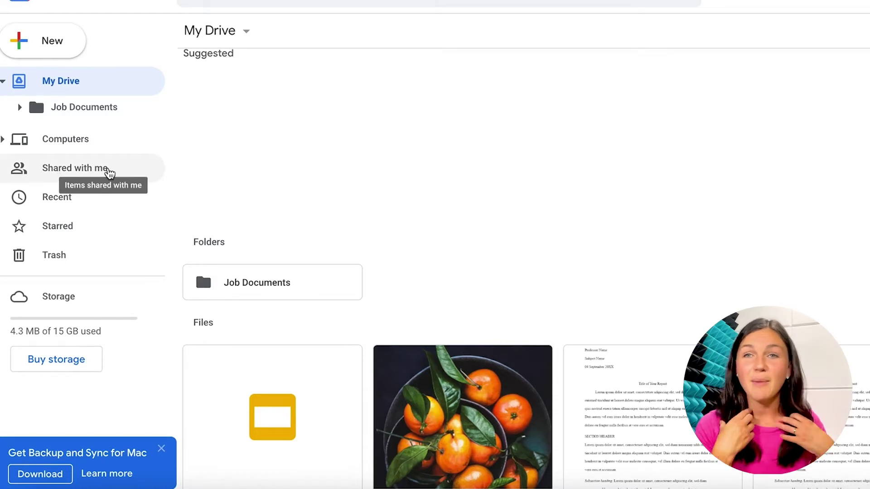
pyautogui.click(99, 172)
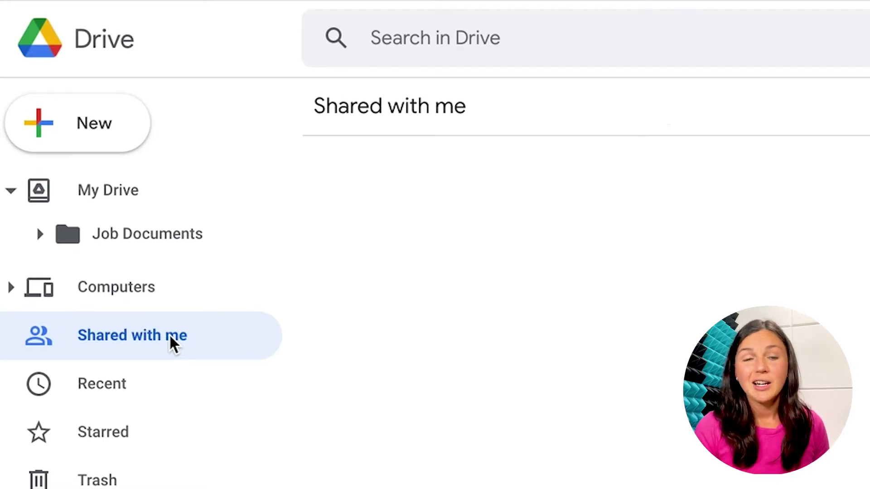
pyautogui.click(94, 385)
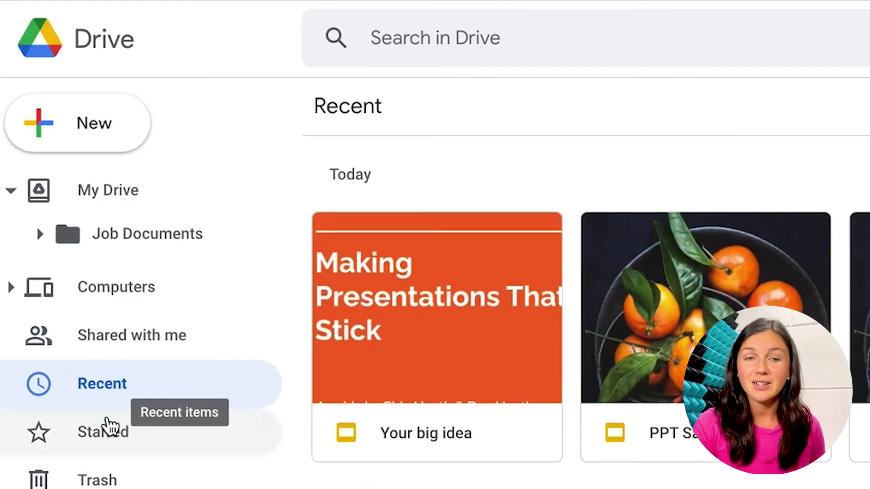
# Open the Starred page, which lists one starred resume document.
pyautogui.click(113, 446)
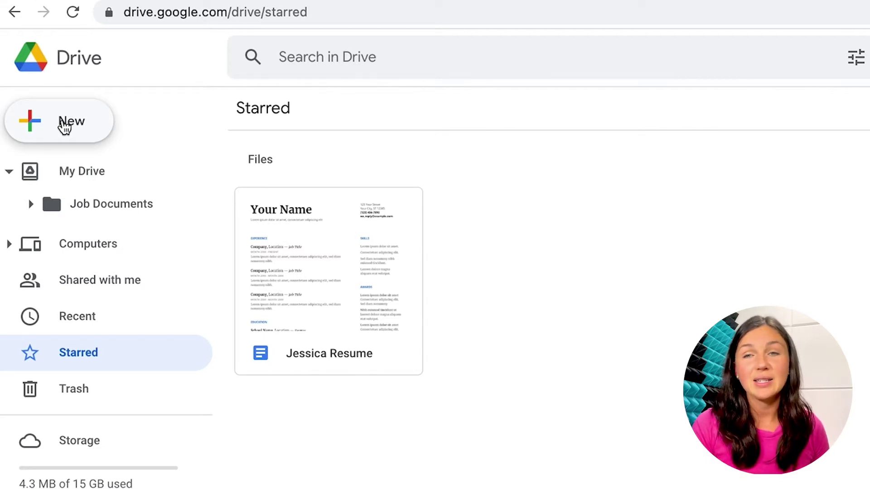
# Create a folder named 'Science' from the New menu and view it in My Drive.
pyautogui.click(65, 127)
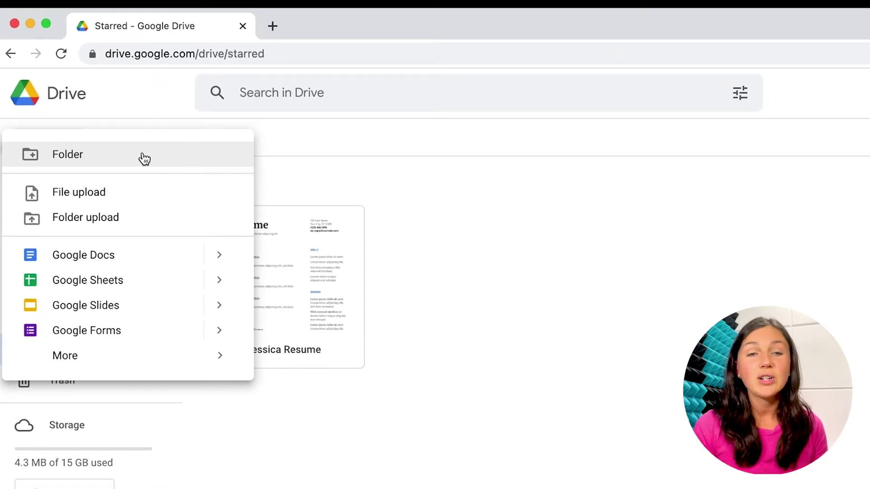
pyautogui.click(143, 156)
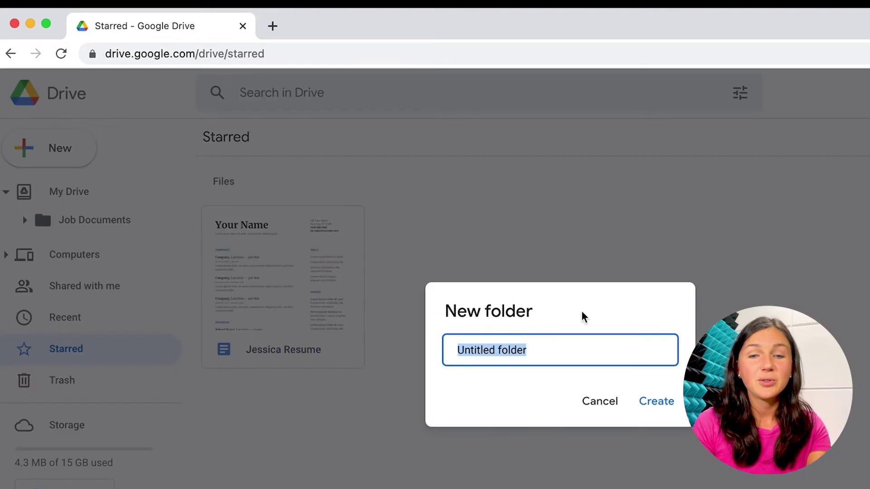
pyautogui.write('Science')
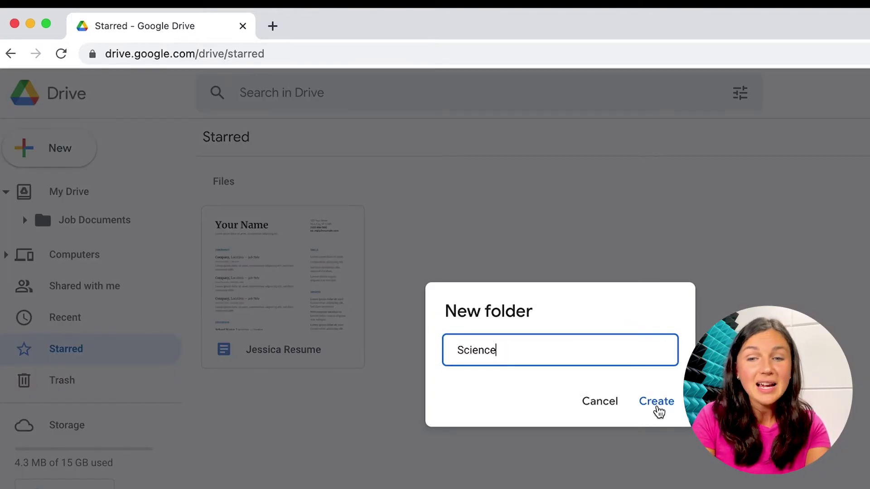
pyautogui.click(655, 407)
pyautogui.click(72, 195)
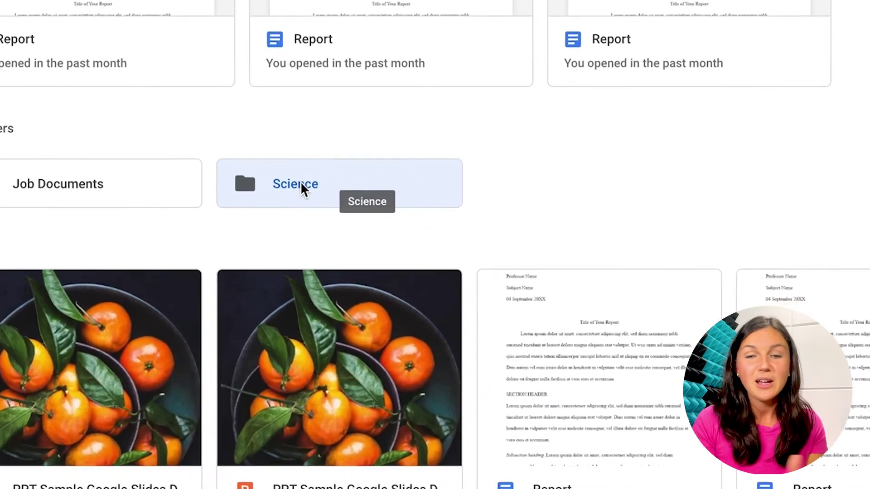
# Use Change color to make the Science folder green and Job Documents pink.
pyautogui.rightClick(395, 277)
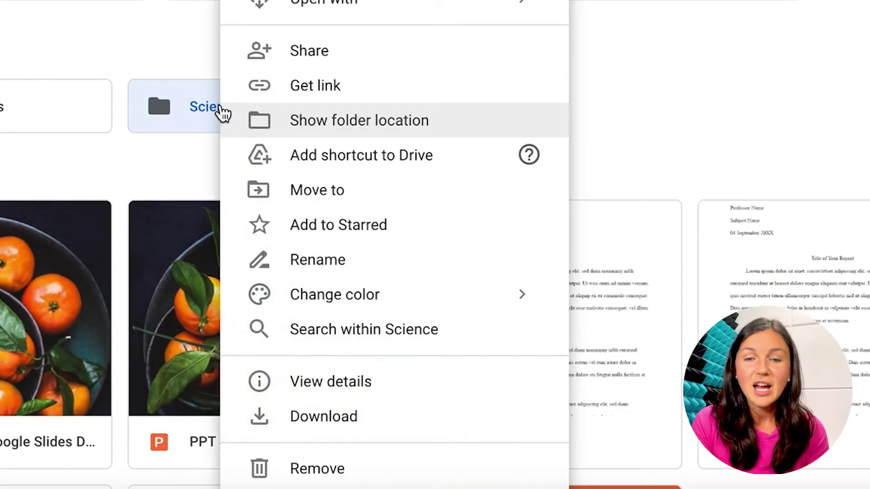
pyautogui.moveTo(374, 300)
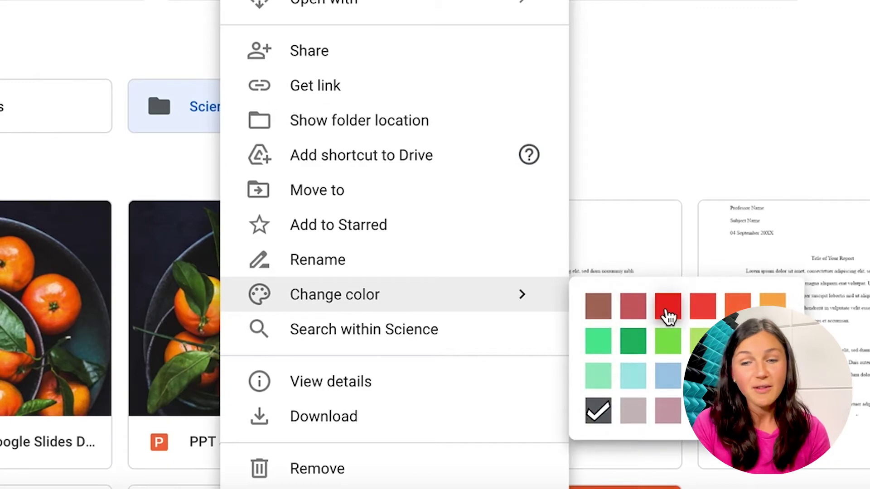
pyautogui.click(615, 349)
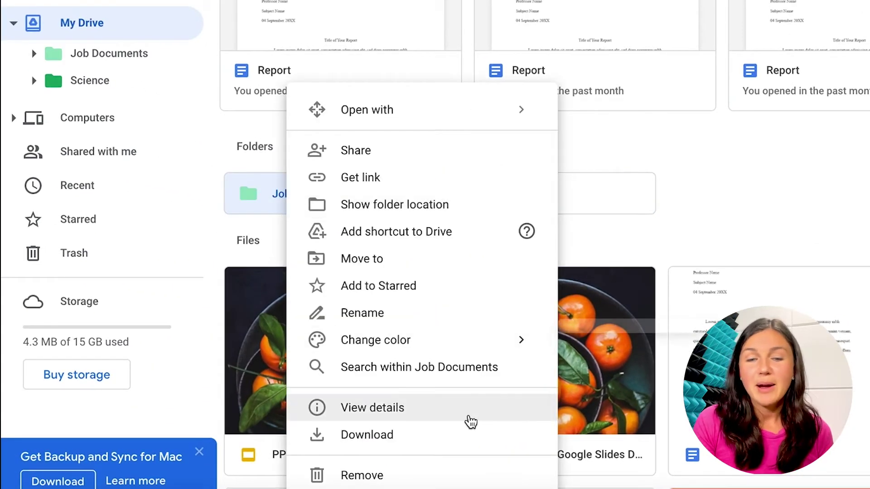
pyautogui.moveTo(450, 345)
pyautogui.click(661, 433)
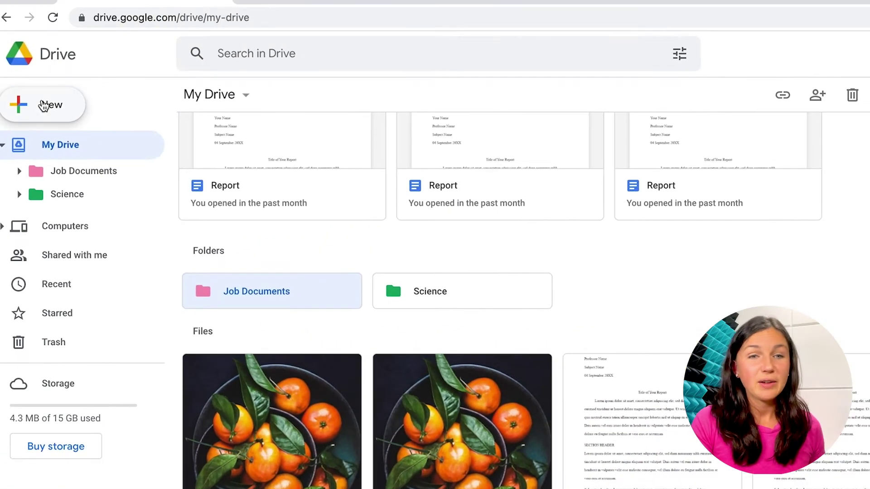
# Upload 'English 701 Research Report Turtles' from Documents into My Drive.
pyautogui.click(56, 2)
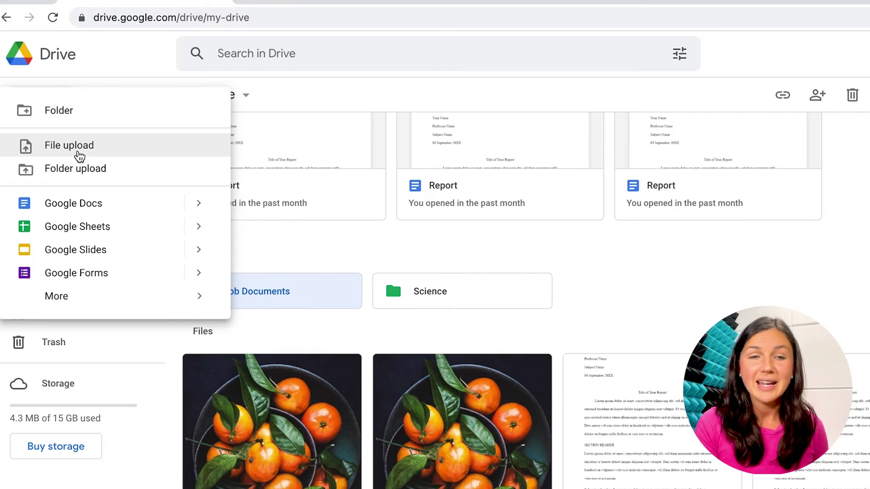
pyautogui.click(79, 156)
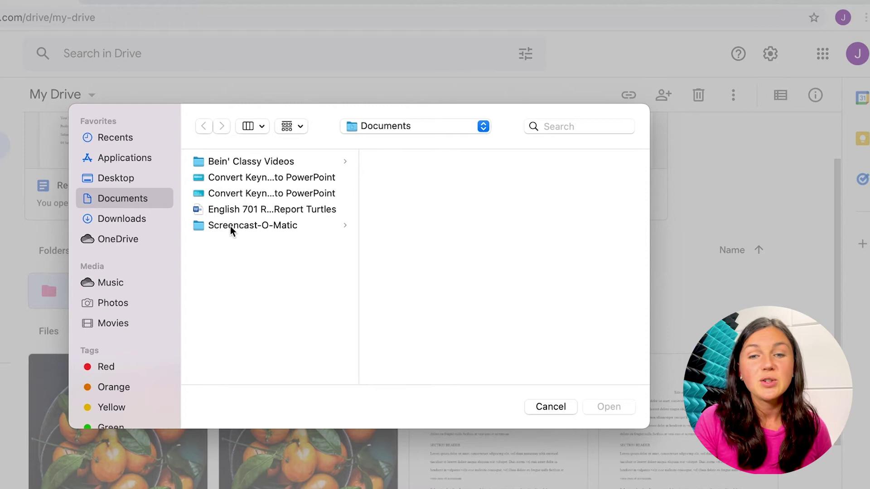
pyautogui.click(221, 211)
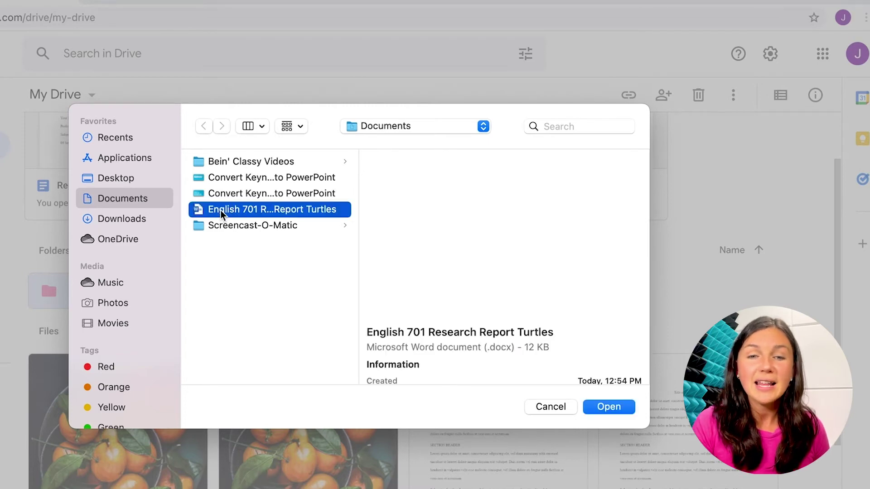
pyautogui.click(614, 407)
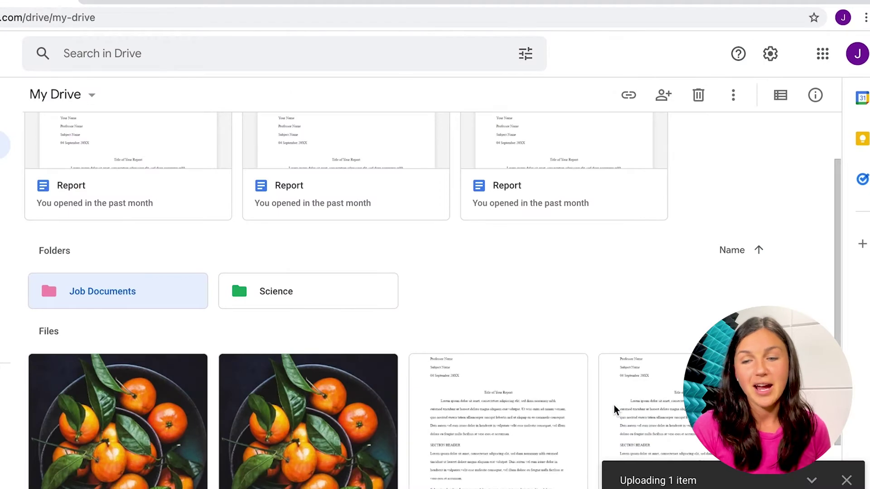
pyautogui.click(0, 93)
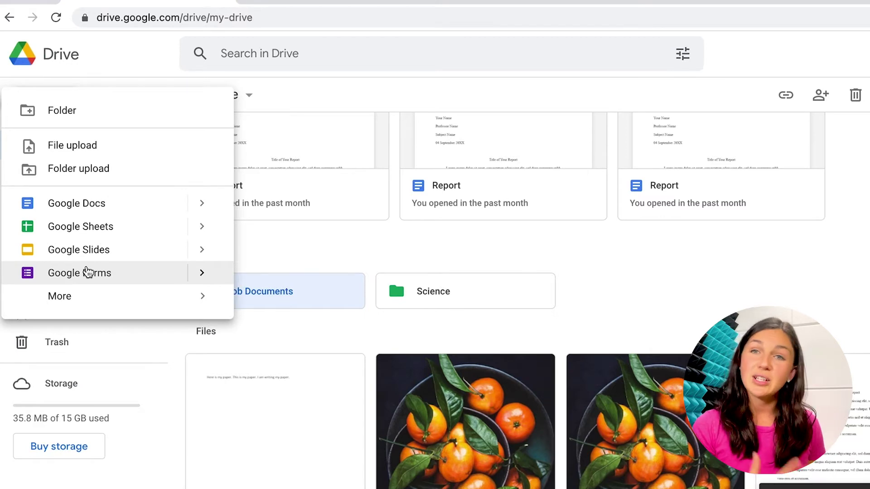
pyautogui.moveTo(64, 299)
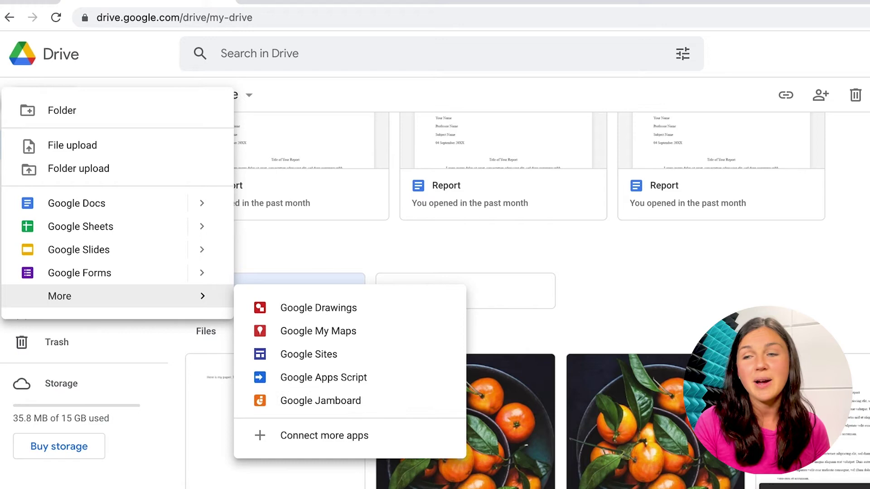
pyautogui.press('Escape')
pyautogui.scroll(-2, 345, 257)
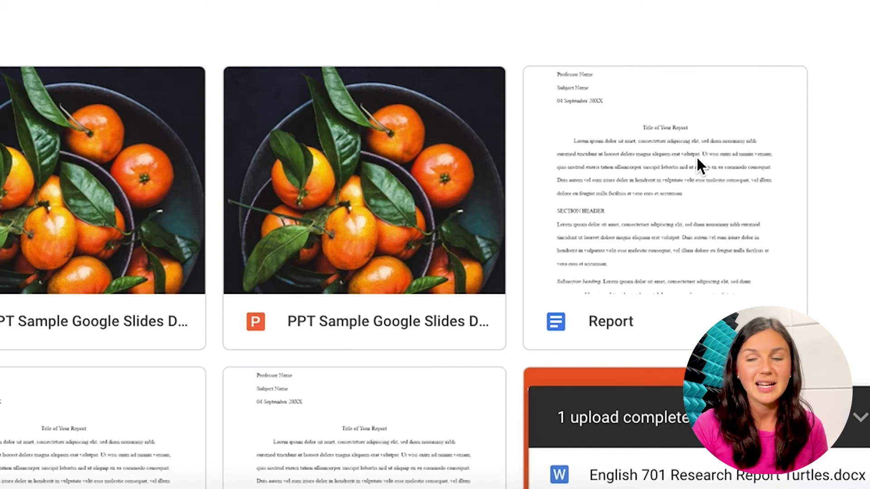
# Move a document into the Science folder, then bring up the Report file's context menu.
pyautogui.rightClick(696, 156)
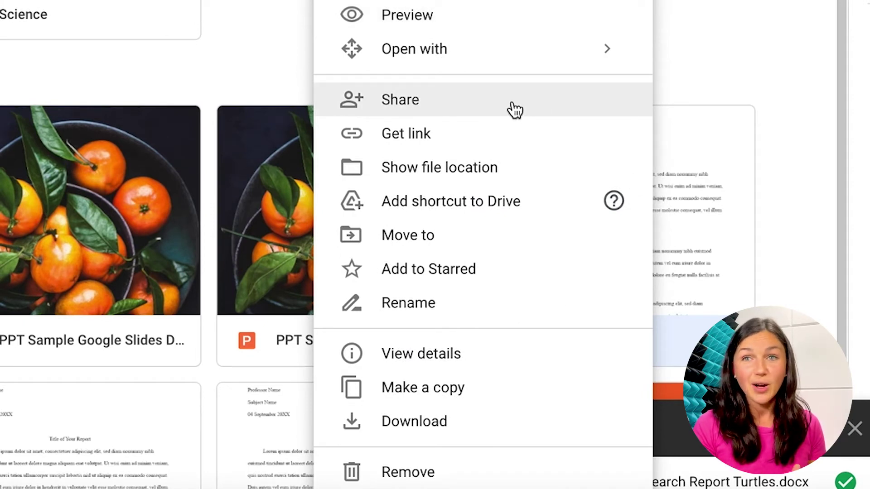
pyautogui.click(514, 108)
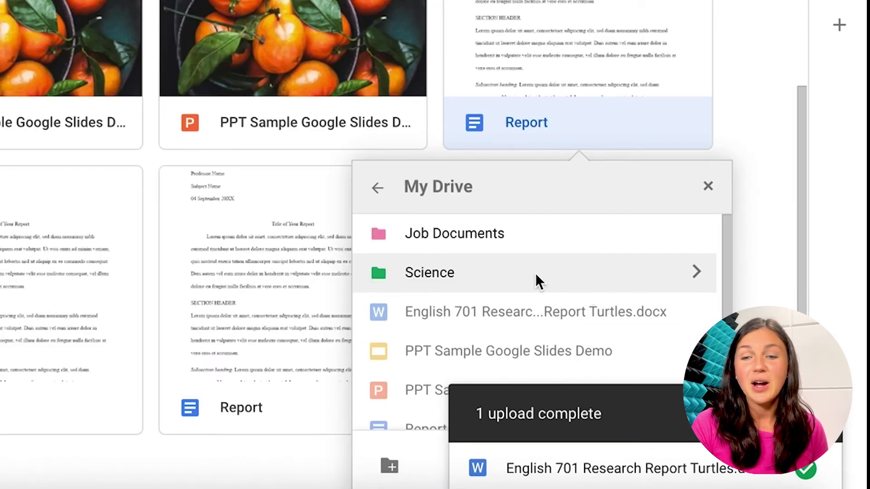
pyautogui.click(517, 271)
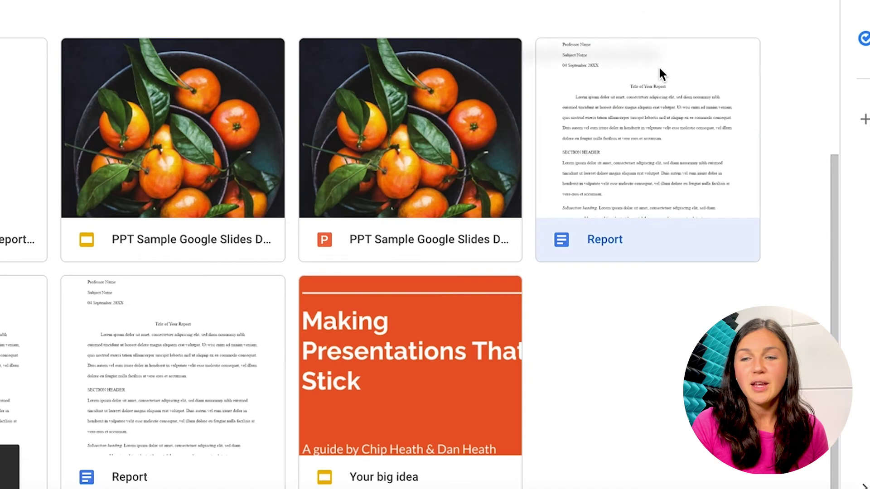
pyautogui.rightClick(659, 66)
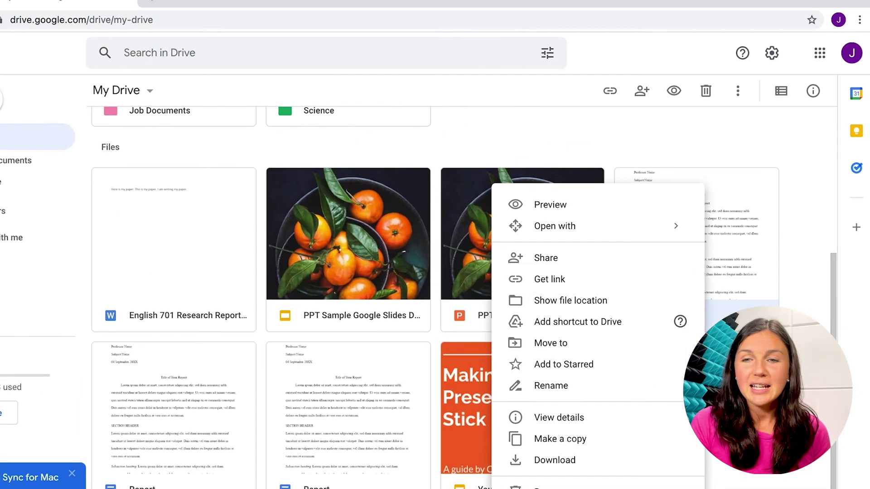
# Dismiss the menu, toggle the Report selection, and switch My Drive to List view and back to Grid.
pyautogui.click(681, 133)
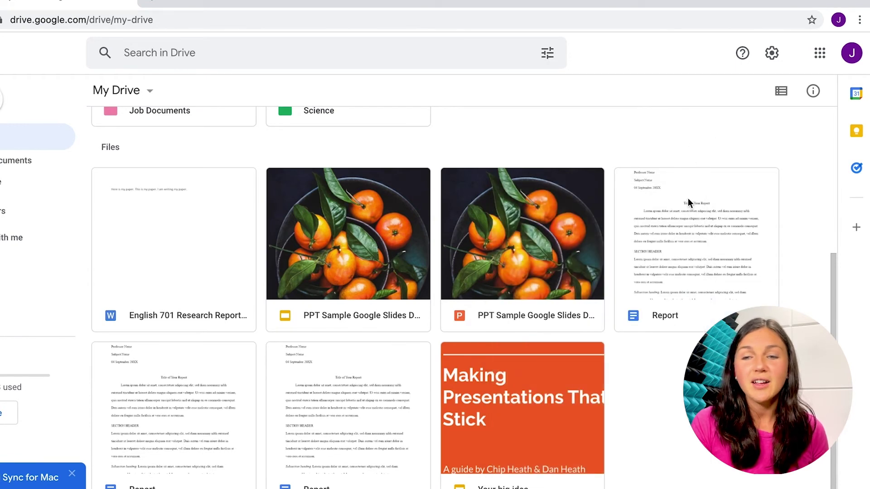
pyautogui.click(688, 199)
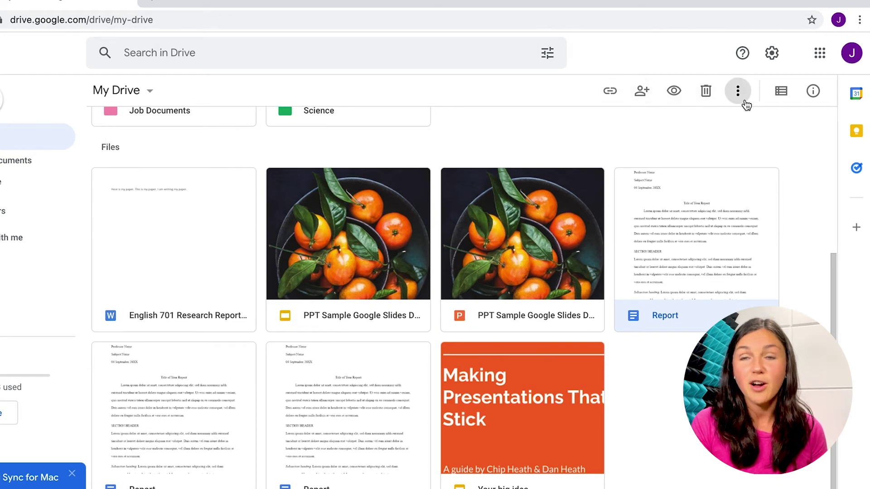
pyautogui.click(658, 135)
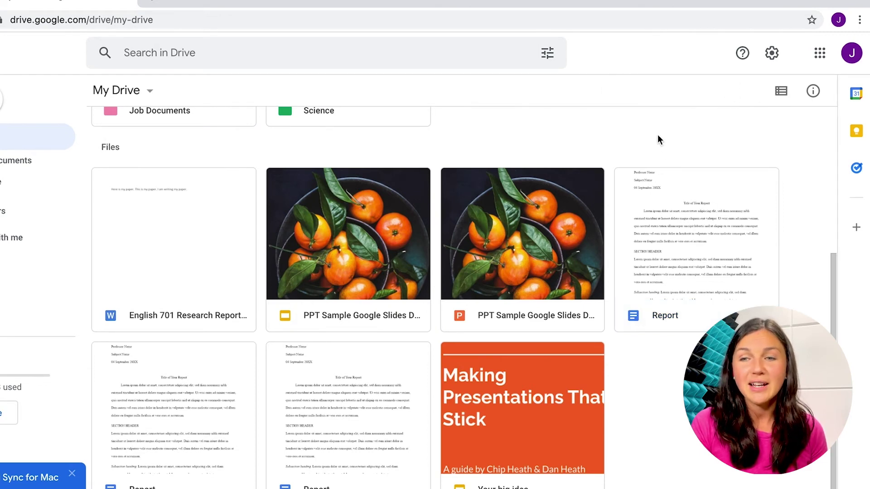
pyautogui.click(785, 92)
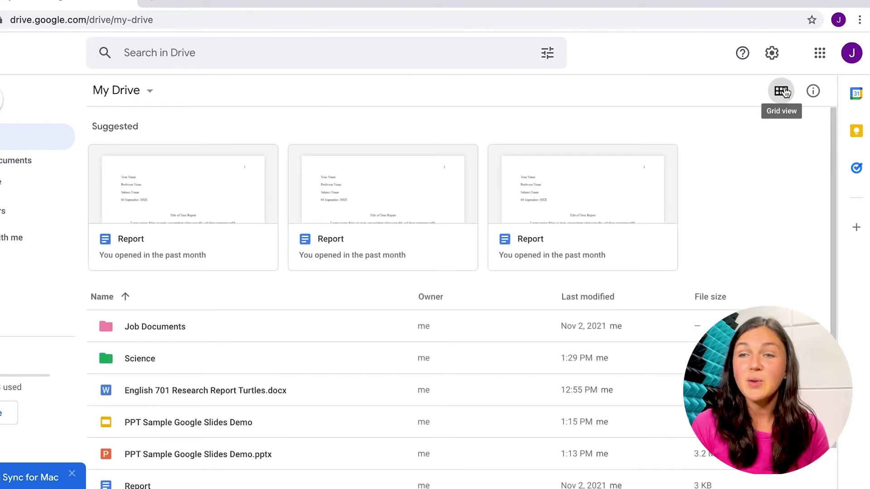
pyautogui.click(783, 91)
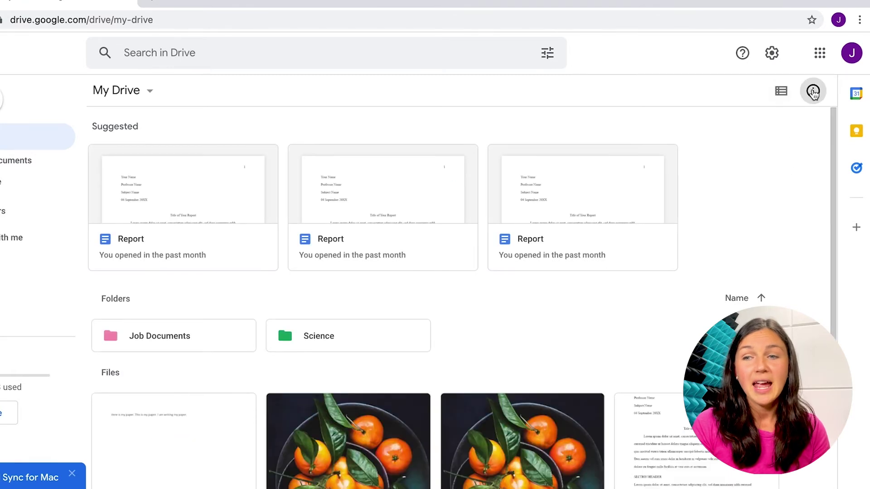
# Show details for PPT Sample Google Slides Demo.pptx and view its Activity: uploaded today at 1:14 PM.
pyautogui.click(813, 92)
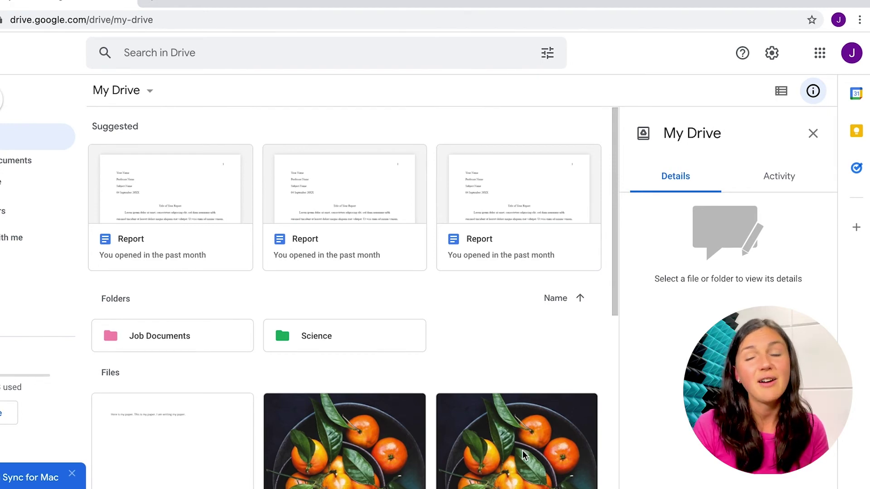
pyautogui.click(524, 454)
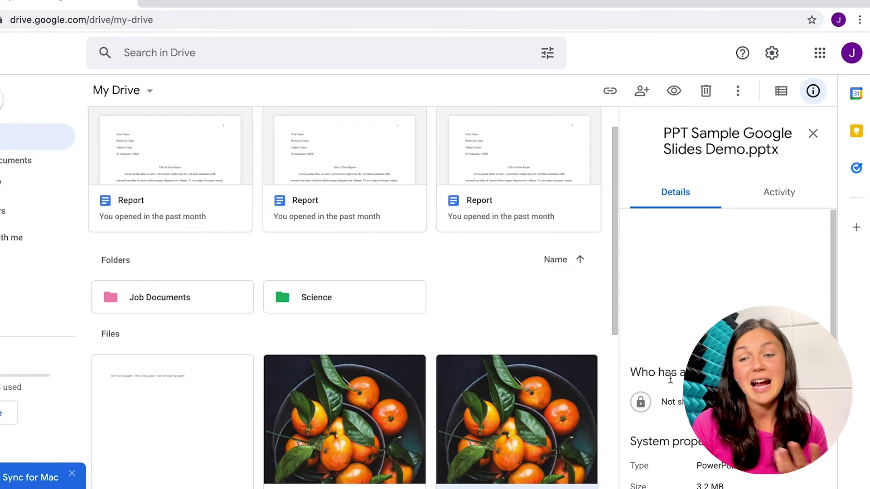
pyautogui.scroll(-1, 670, 379)
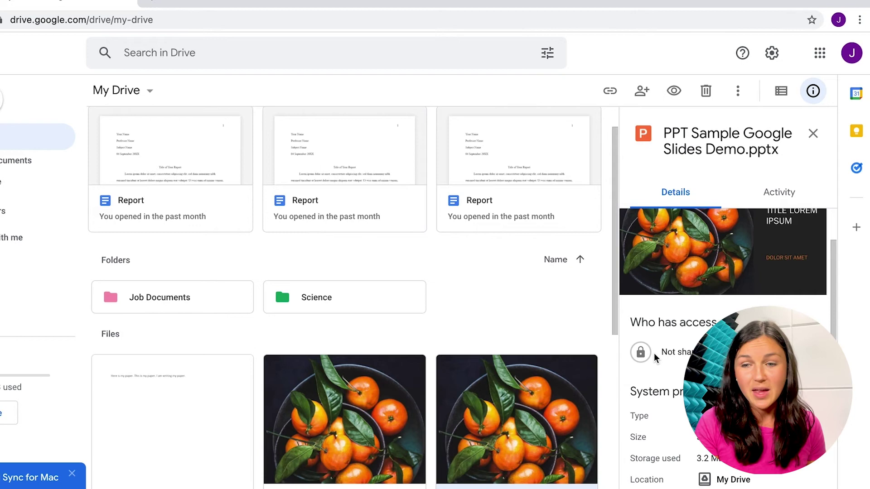
pyautogui.scroll(-3, 655, 358)
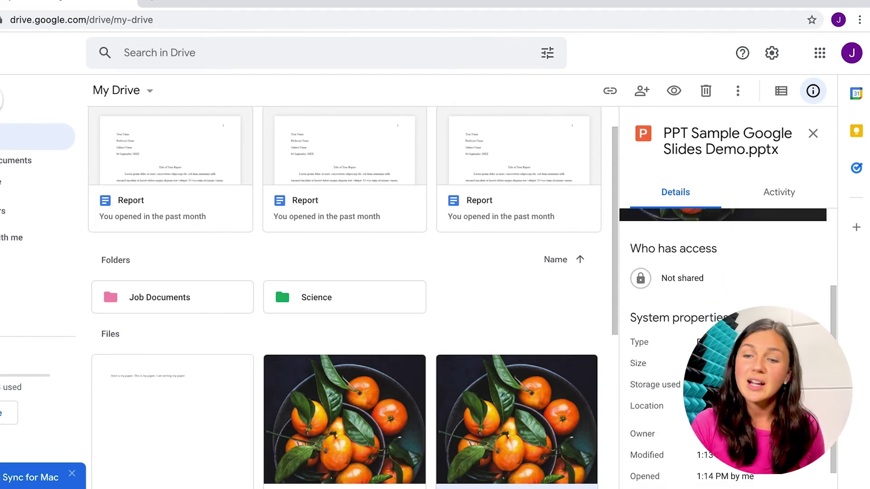
pyautogui.scroll(-2, 725, 339)
pyautogui.scroll(1, 767, 246)
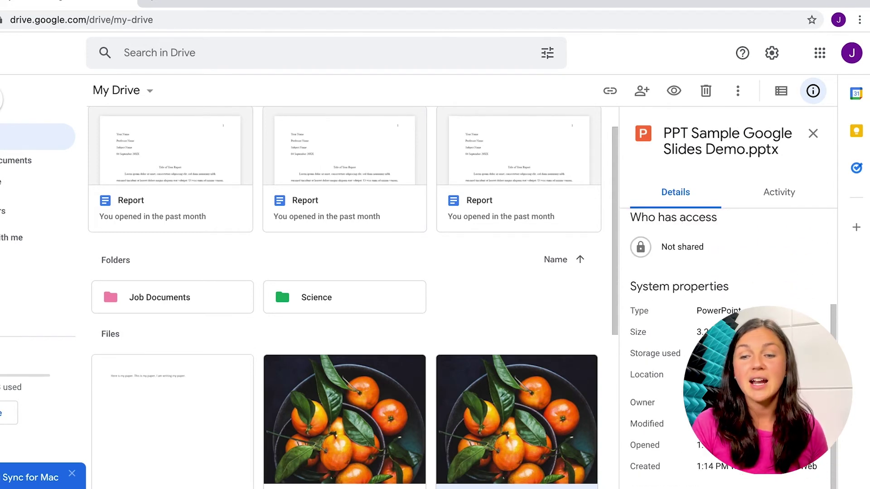
pyautogui.scroll(-2, 767, 247)
pyautogui.click(790, 203)
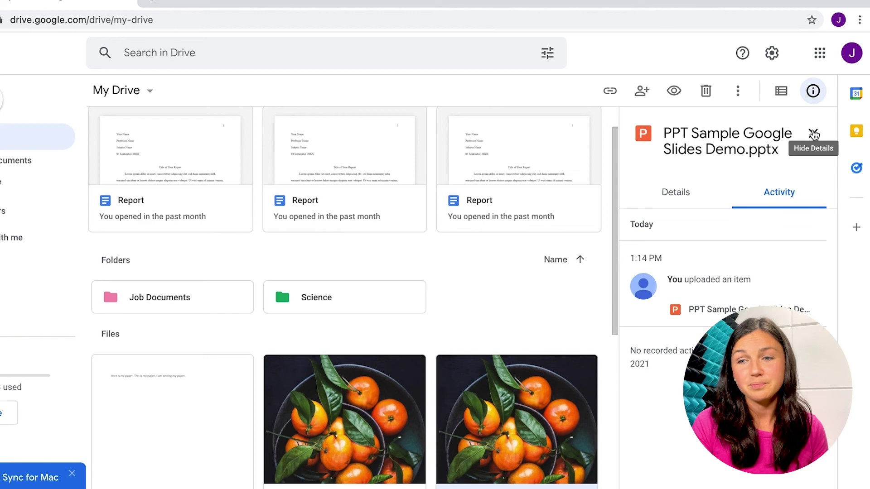
# Close the details panel, then select Report and try Rename from More actions before dismissing it.
pyautogui.click(812, 133)
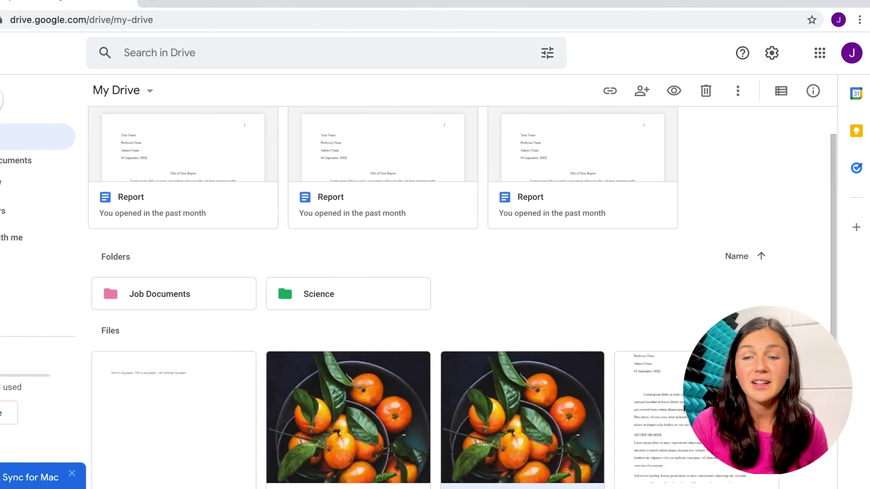
pyautogui.click(644, 398)
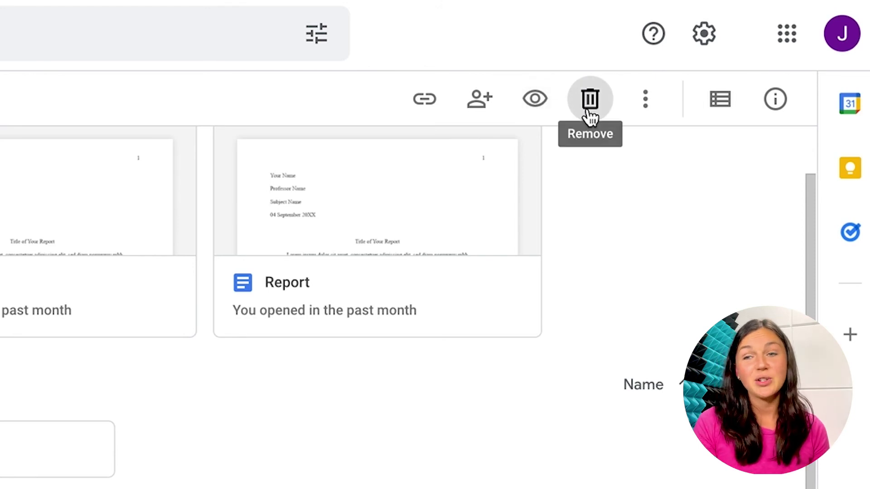
pyautogui.click(642, 114)
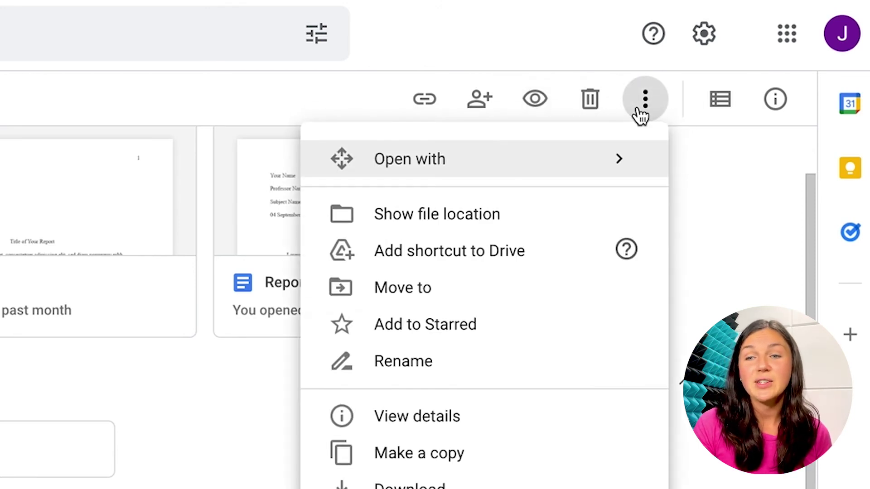
pyautogui.click(533, 377)
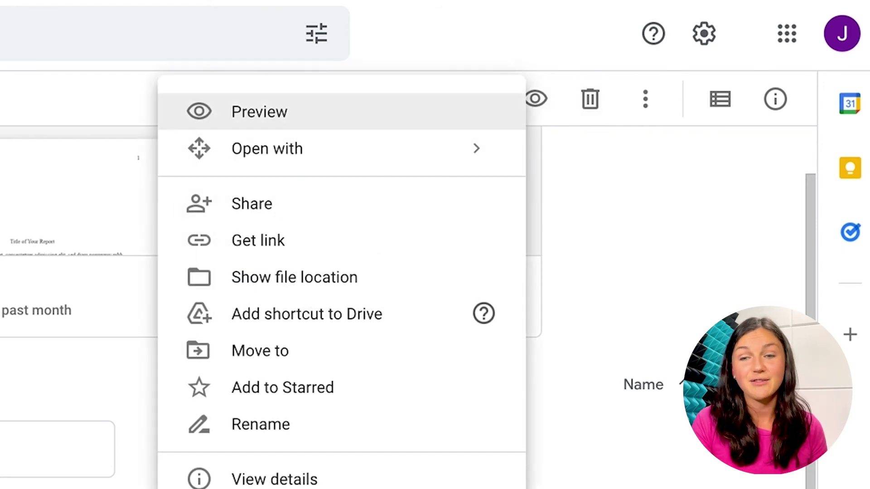
pyautogui.click(640, 476)
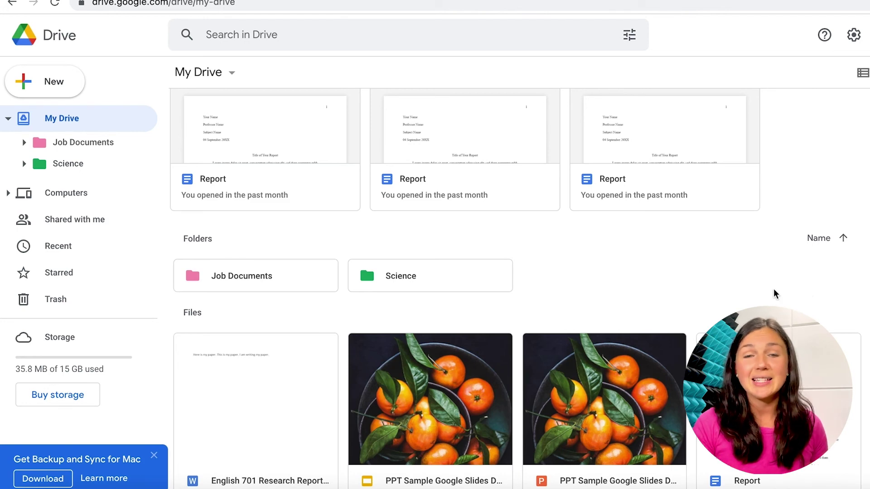
pyautogui.click(353, 35)
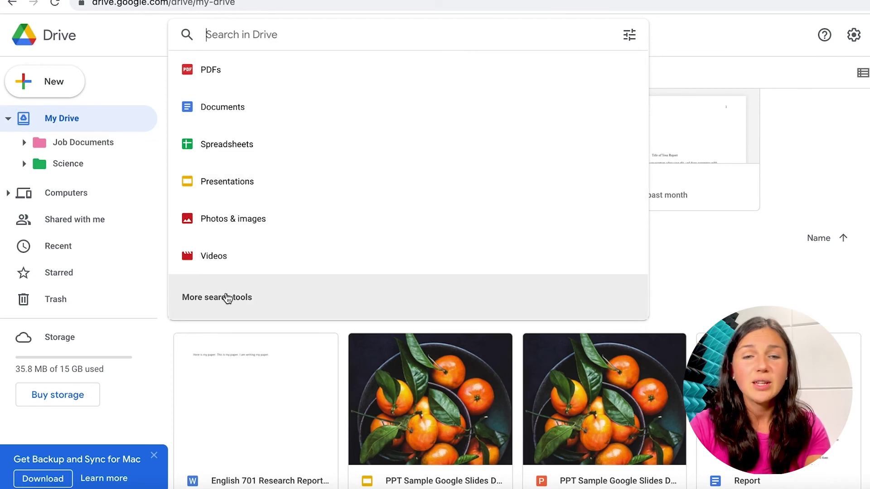
pyautogui.click(227, 297)
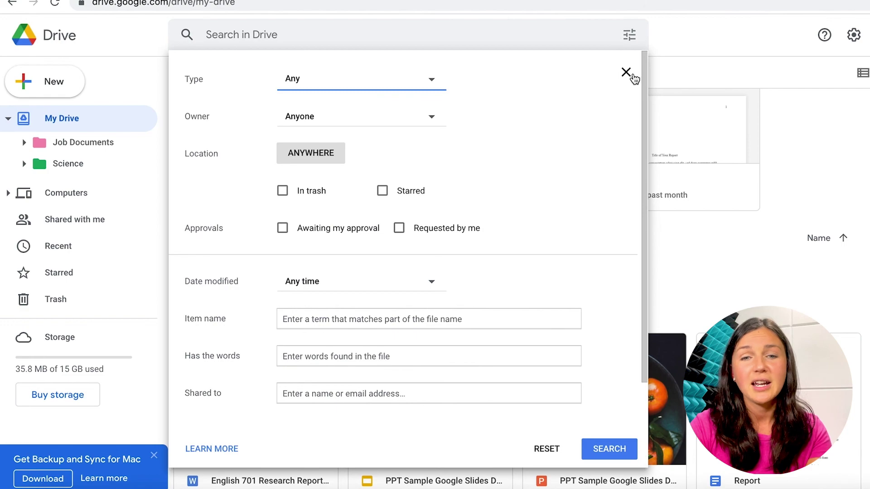
pyautogui.click(626, 73)
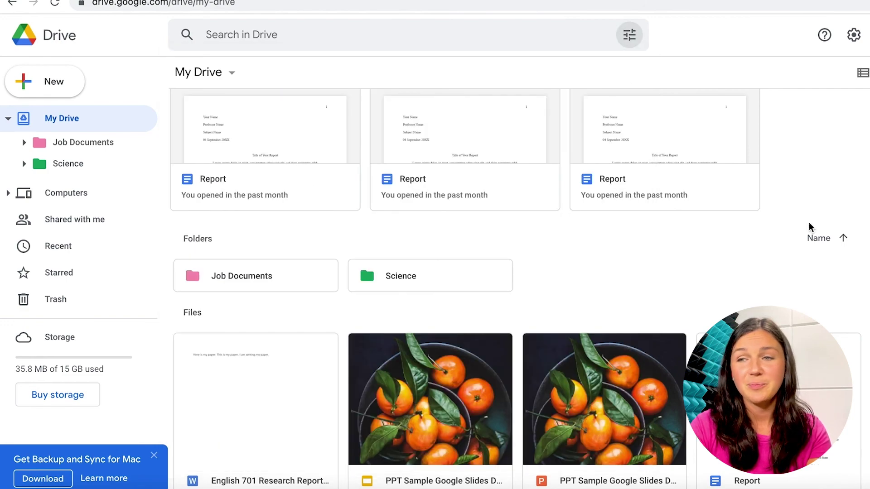